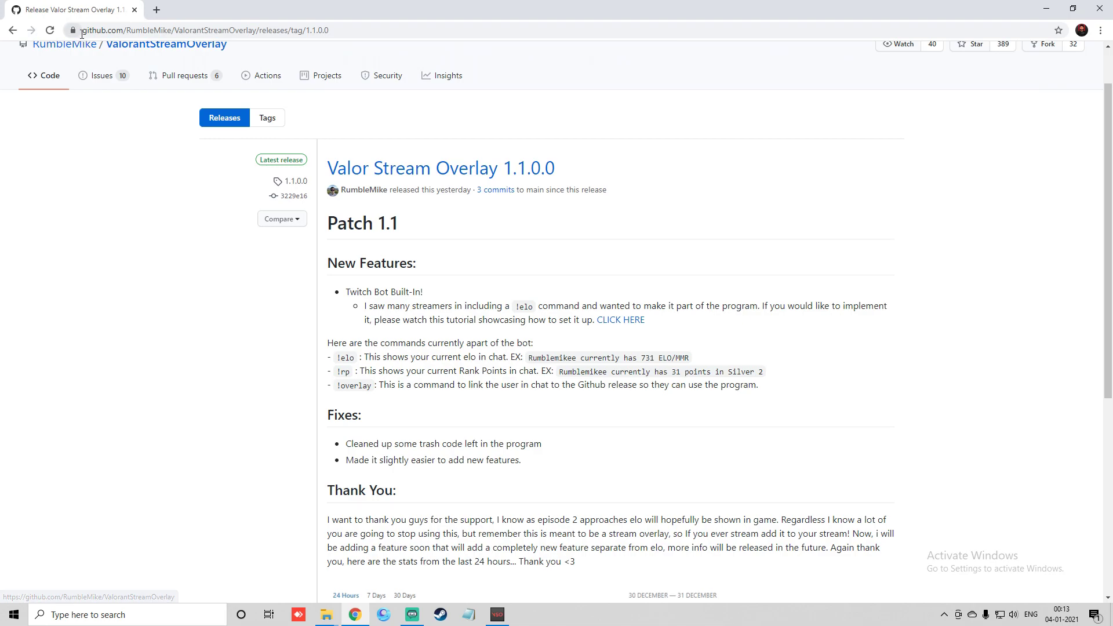
Select the release page URL, then scroll down to the Assets section listing ValorStreamOverlay.zip (2.64 MB).
{"action": "triple_click", "coordinate": [247, 30]}
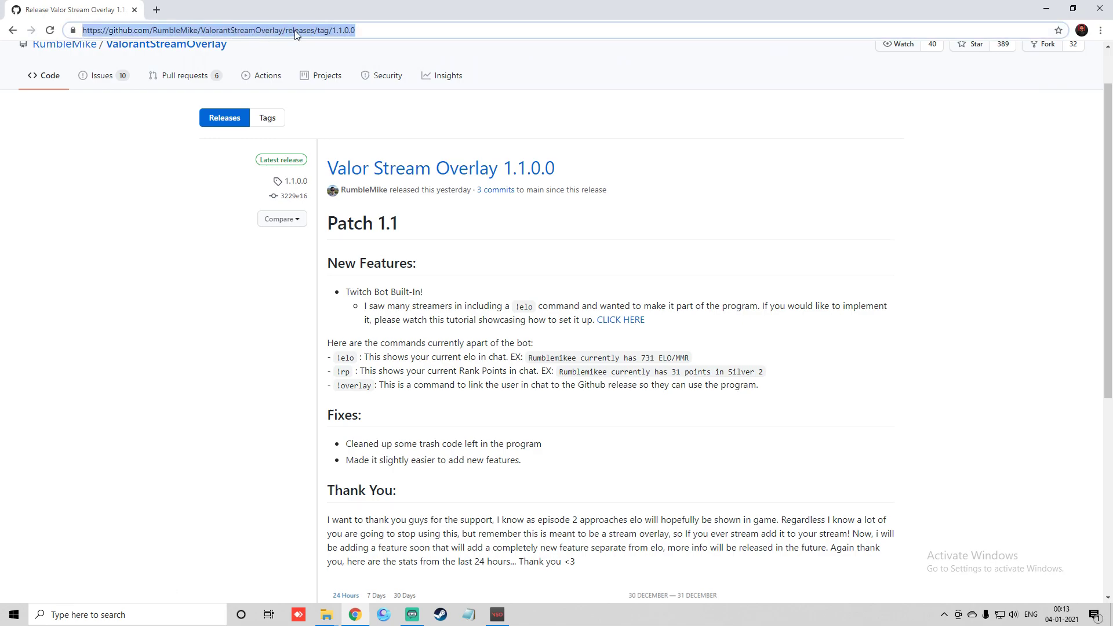
{"action": "left_click", "coordinate": [281, 161]}
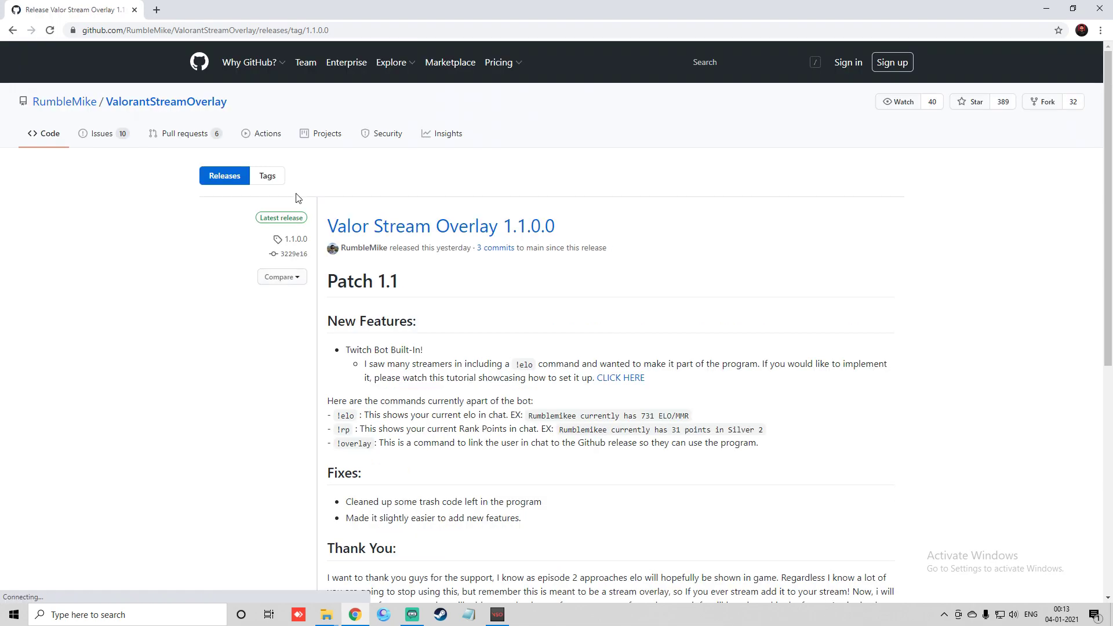
{"action": "scroll", "coordinate": [493, 273], "scroll_direction": "down", "scroll_amount": 7}
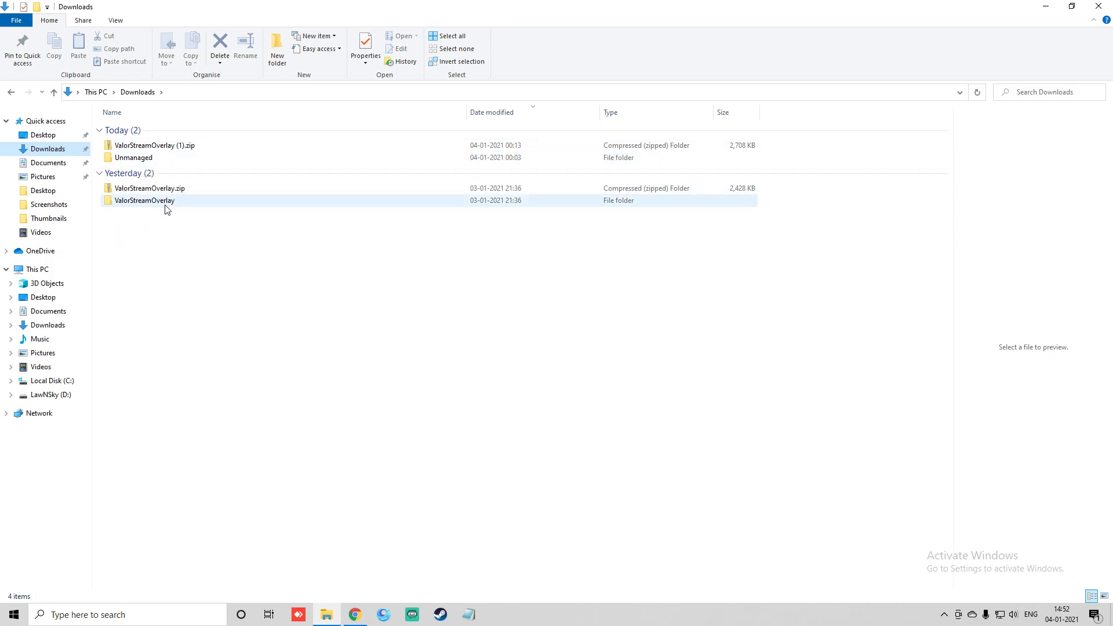
Open the extracted ValorStreamOverlay folder in Downloads and launch ValorantStreamOverlay.exe.
{"action": "left_click", "coordinate": [165, 189]}
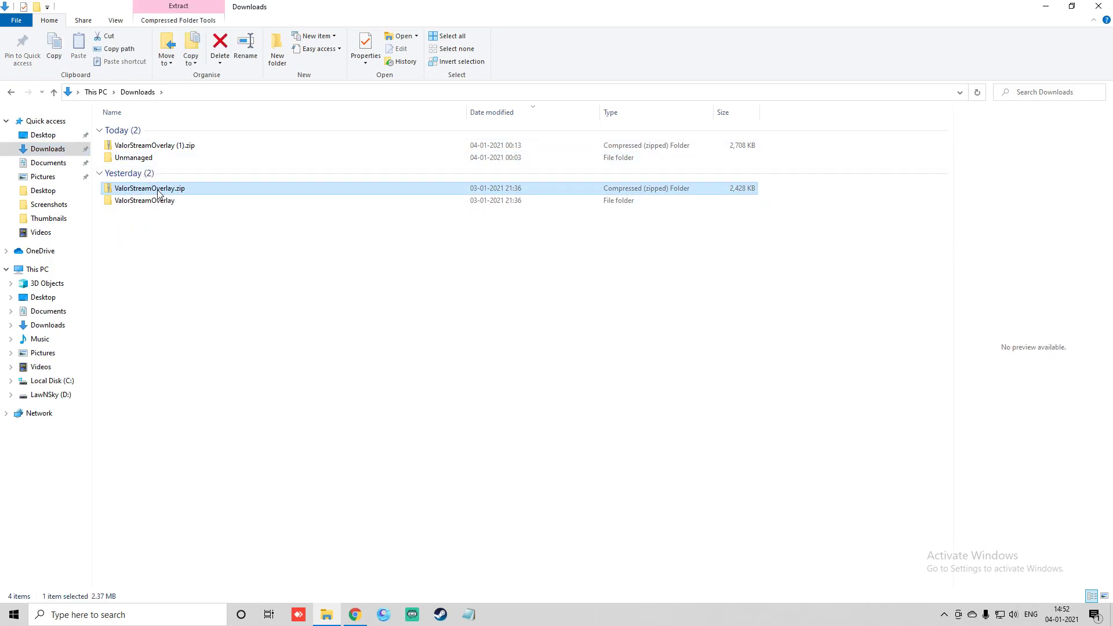
{"action": "left_click", "coordinate": [168, 201]}
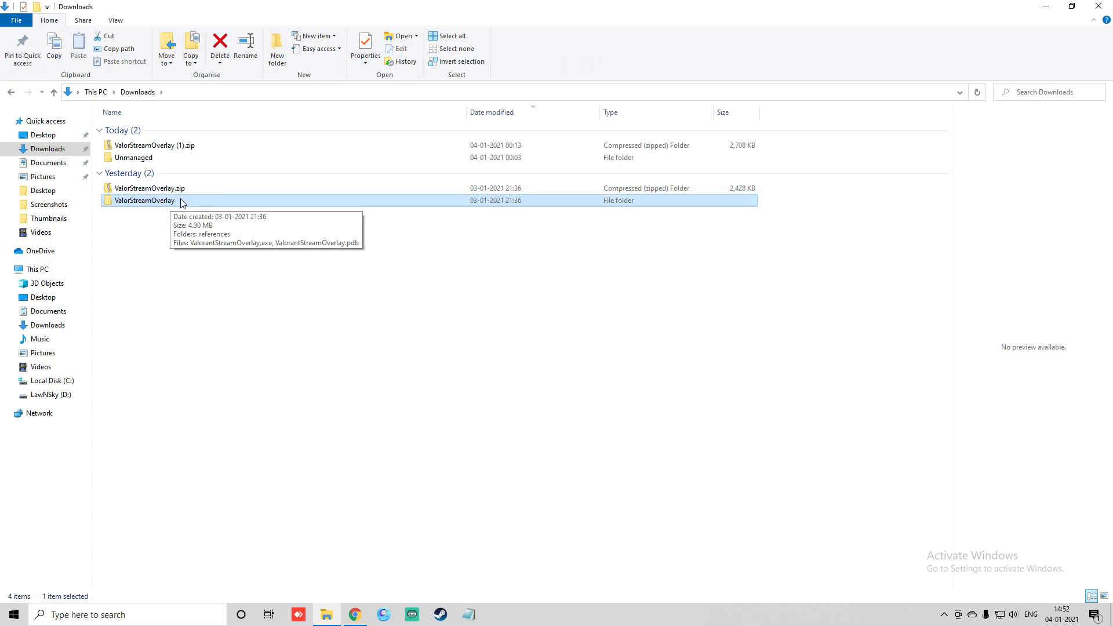
{"action": "double_click", "coordinate": [179, 198]}
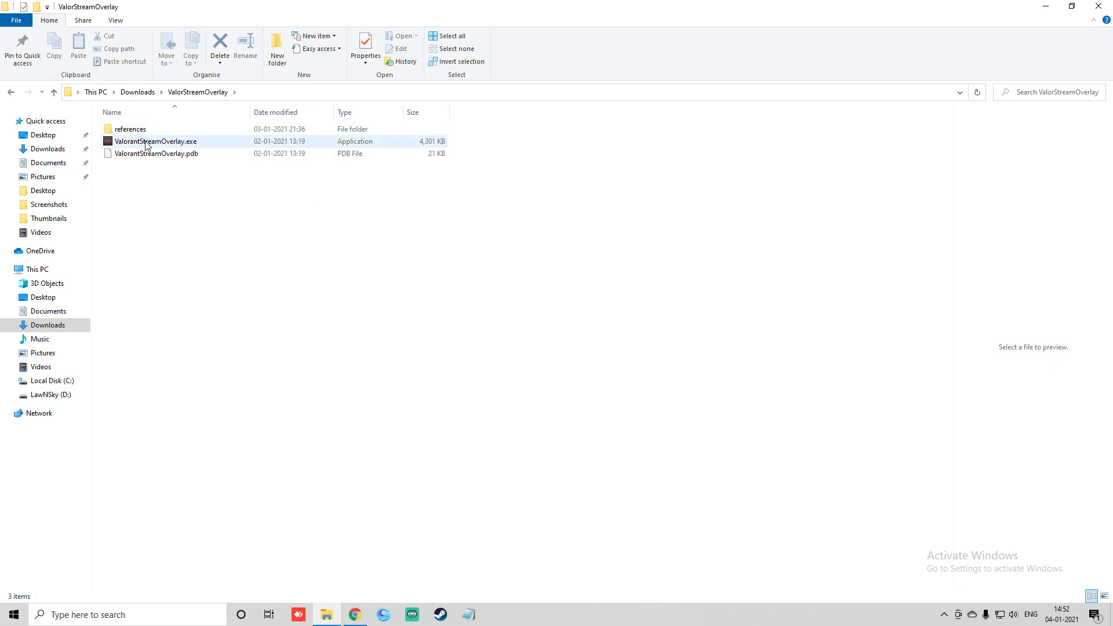
{"action": "double_click", "coordinate": [195, 142]}
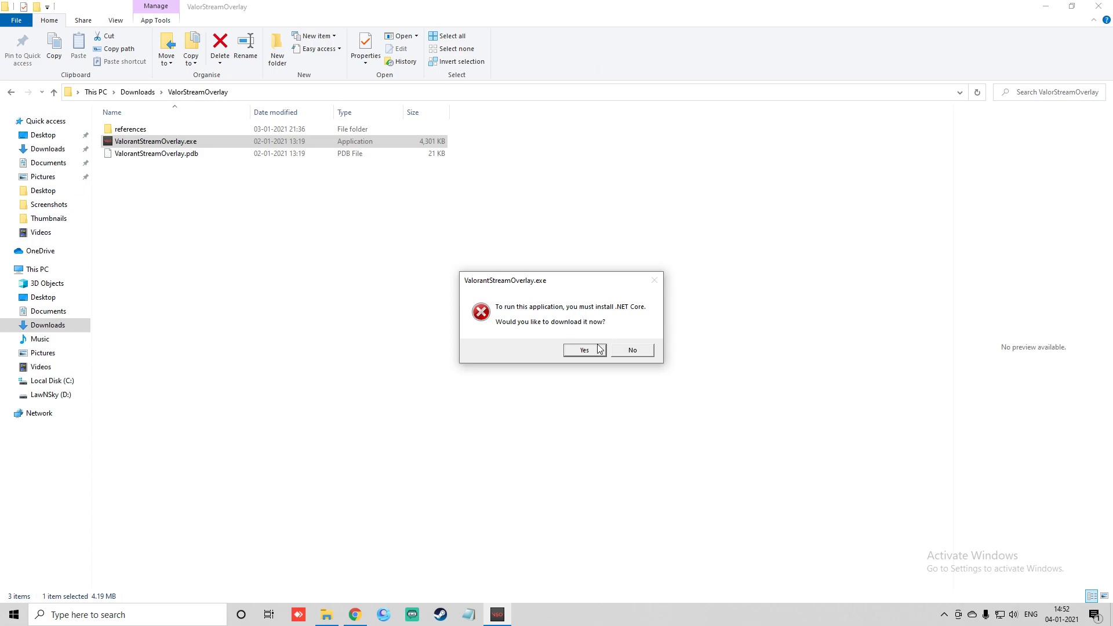
Accept the .NET prompt, download the .NET Core 3.1 Desktop Runtime x86 installer, and open it.
{"action": "left_click", "coordinate": [584, 350]}
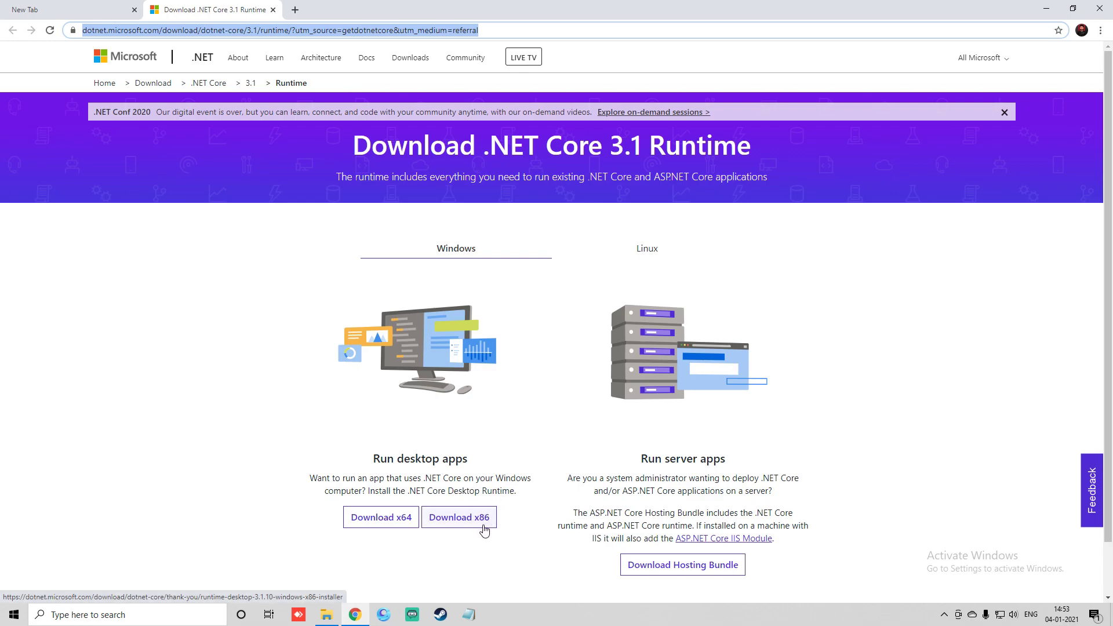
{"action": "left_click", "coordinate": [486, 525]}
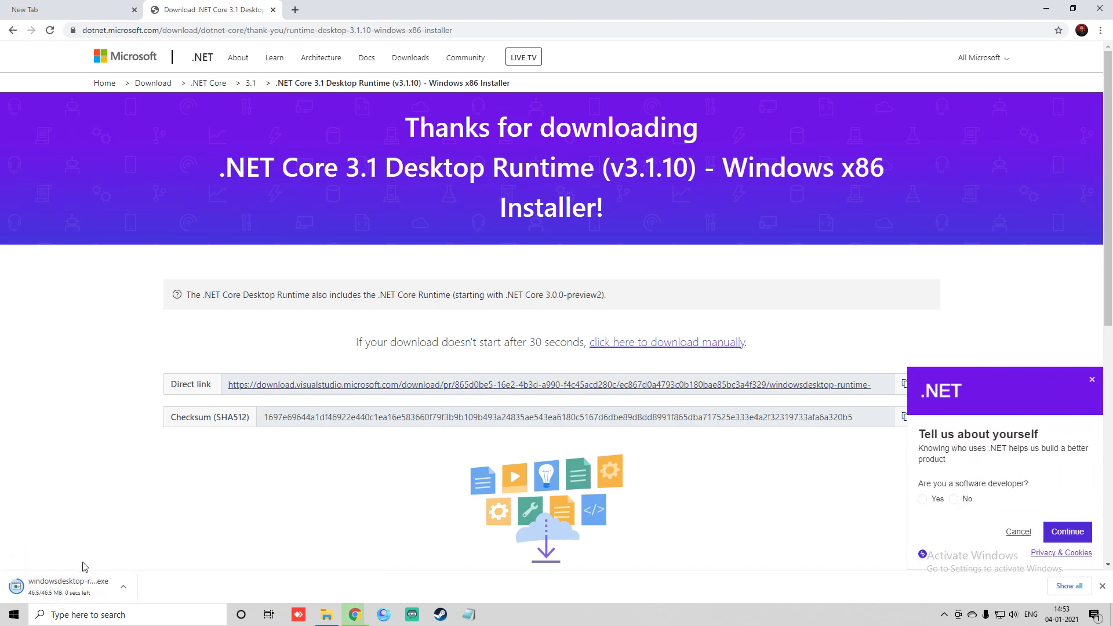
{"action": "left_click", "coordinate": [85, 587]}
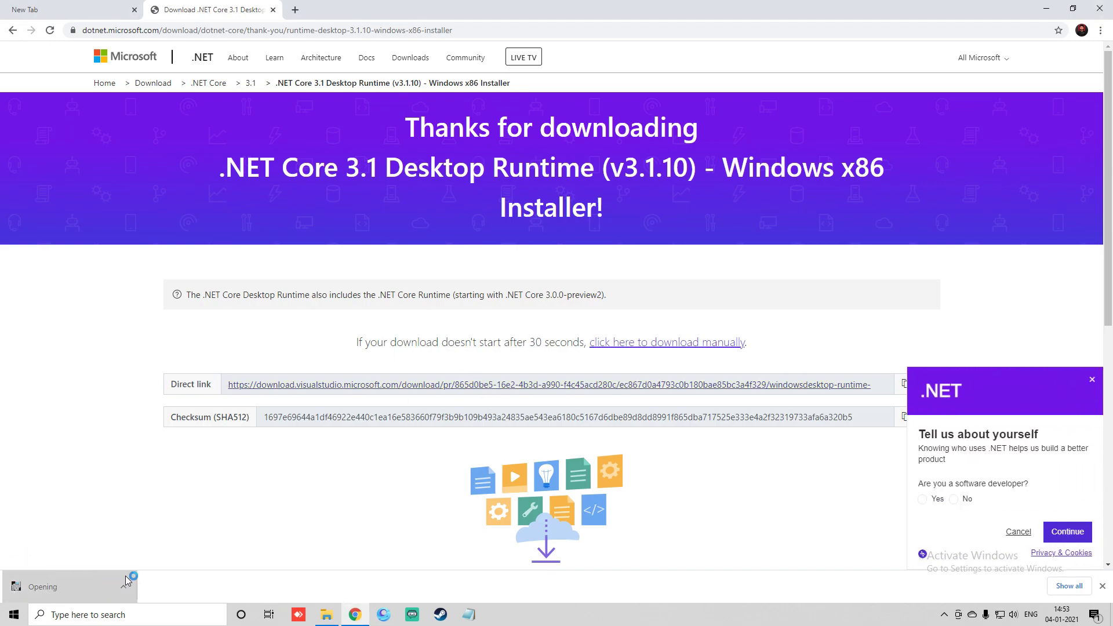
Install Windows Desktop Runtime 3.1.10 (x86), approving the admin prompt, then close the installer.
{"action": "left_click", "coordinate": [639, 422]}
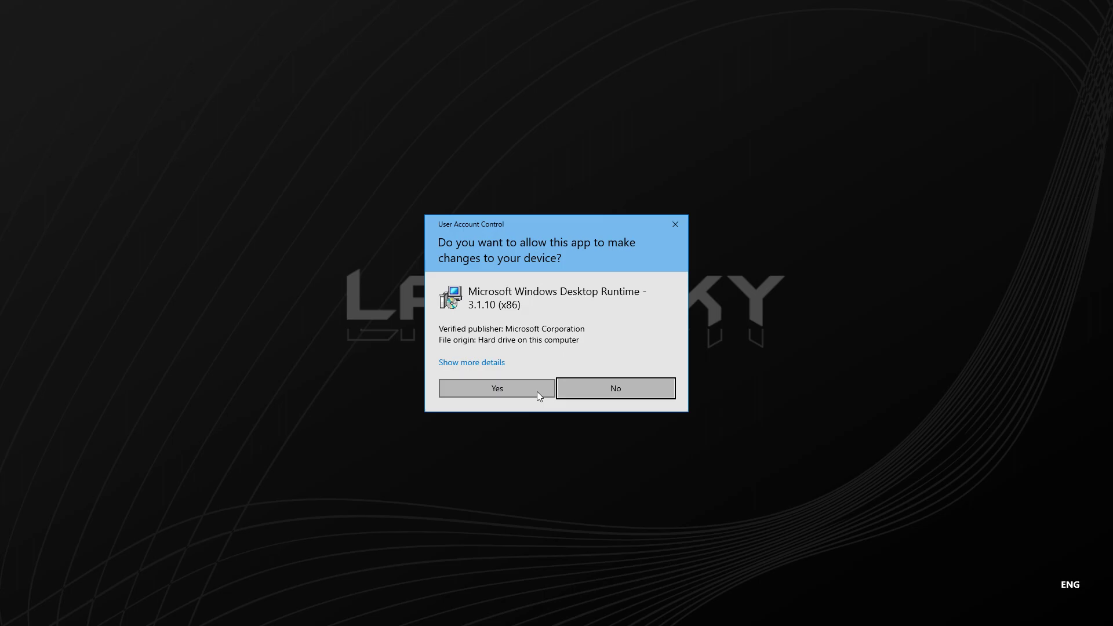
{"action": "left_click", "coordinate": [537, 391]}
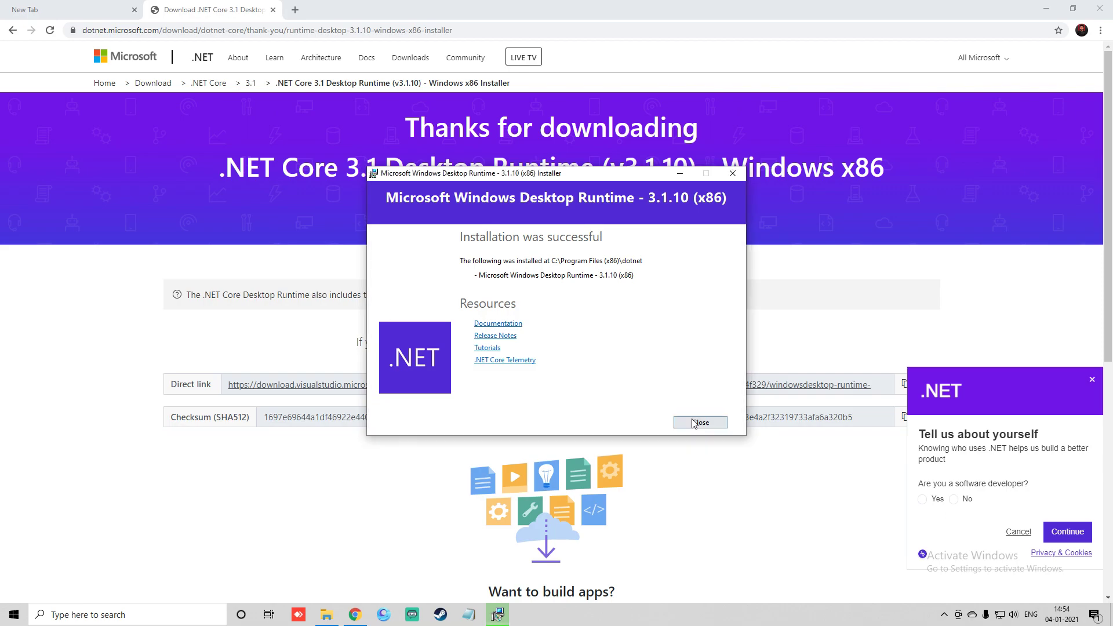
{"action": "left_click", "coordinate": [700, 422]}
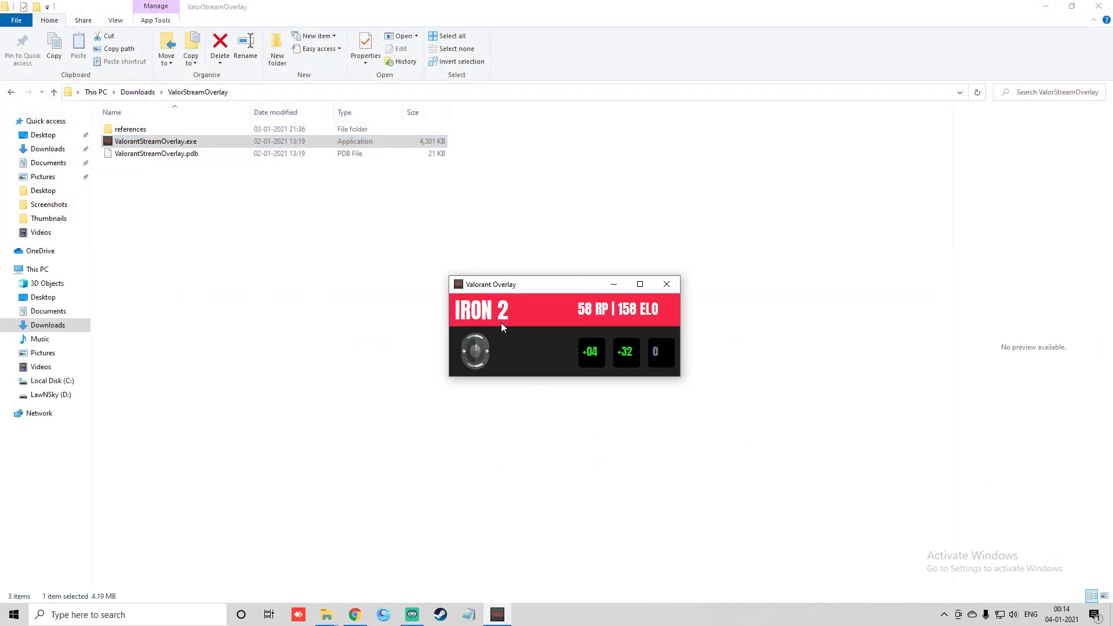
Close the duplicate overlay window and move the remaining one to the screen centre.
{"action": "right_click", "coordinate": [482, 355]}
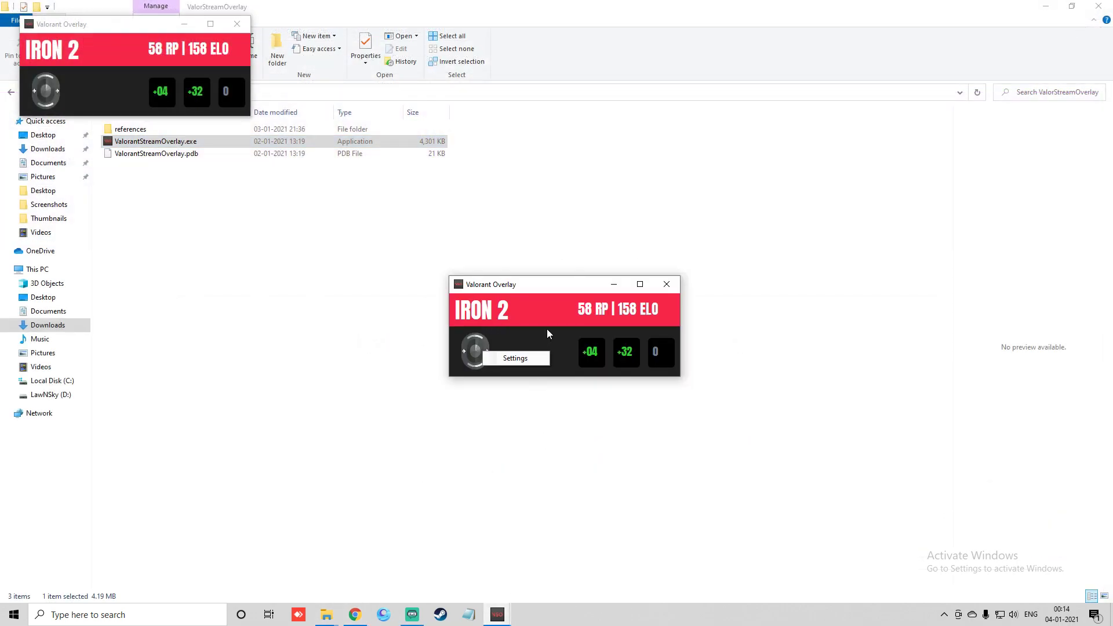
{"action": "left_click", "coordinate": [668, 286]}
{"action": "left_click_drag", "start_coordinate": [150, 27], "coordinate": [544, 237]}
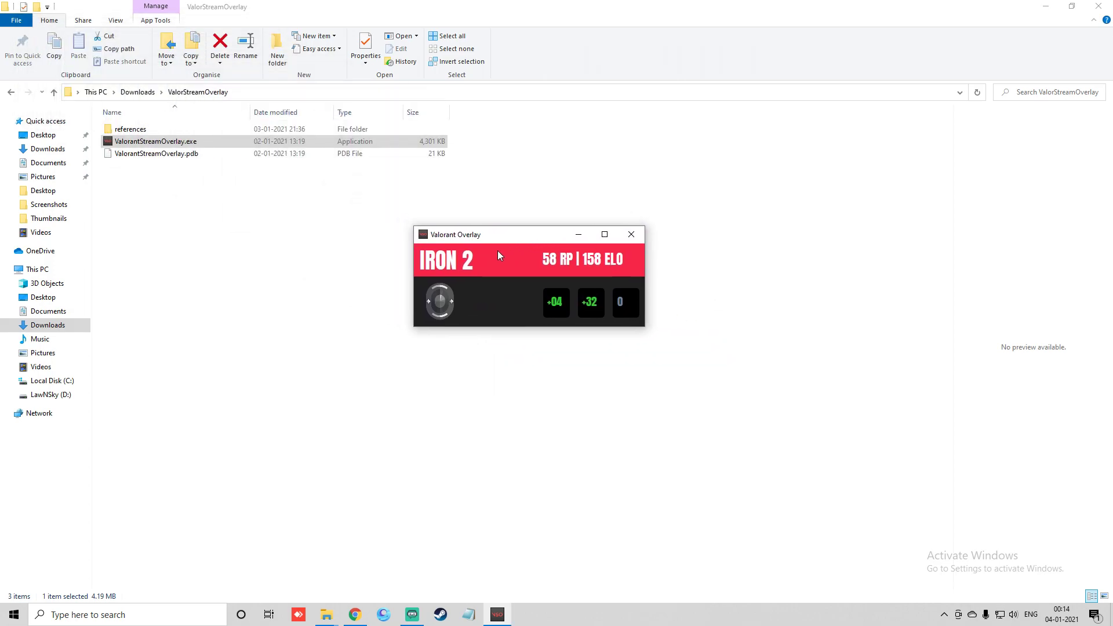
Open the overlay's Settings window from the logo's right-click menu.
{"action": "right_click", "coordinate": [445, 303]}
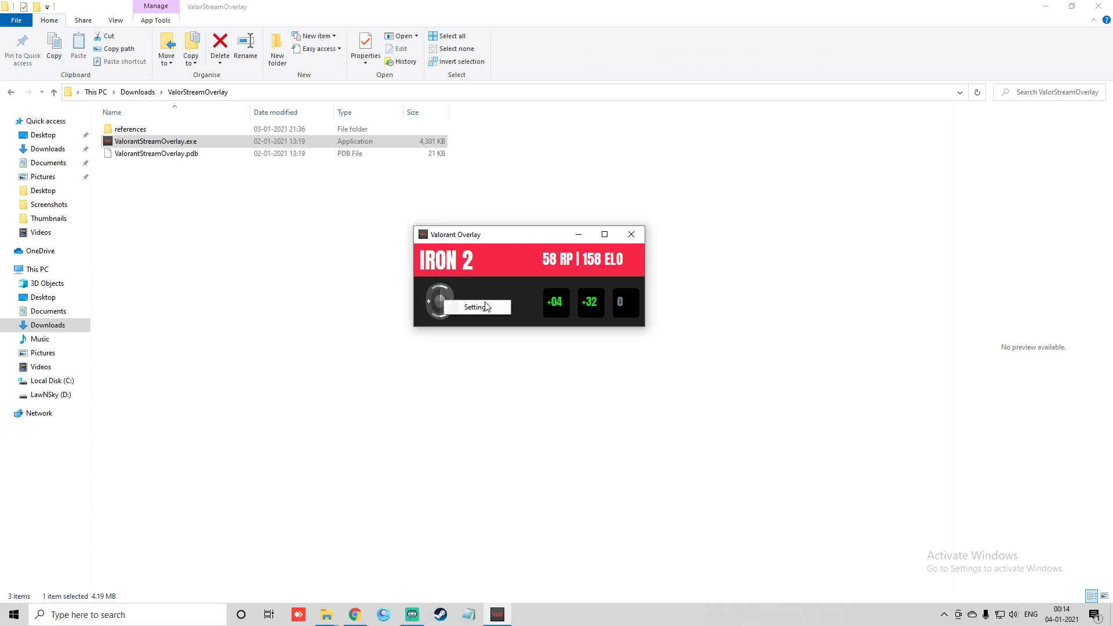
{"action": "left_click", "coordinate": [440, 297]}
{"action": "right_click", "coordinate": [441, 306]}
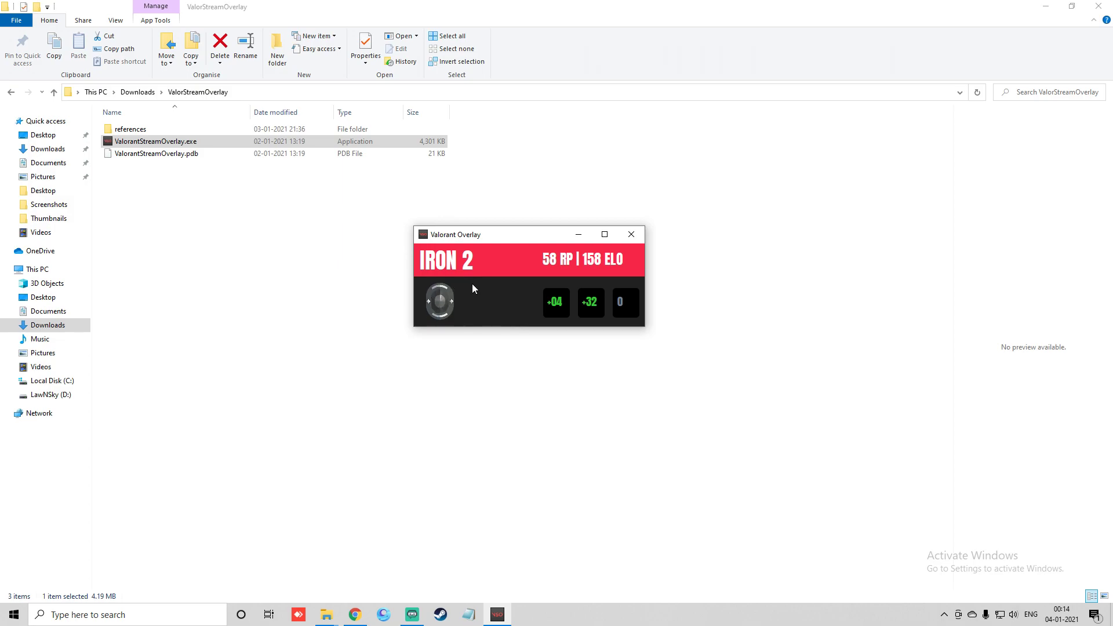
{"action": "right_click", "coordinate": [444, 297]}
{"action": "left_click", "coordinate": [476, 304]}
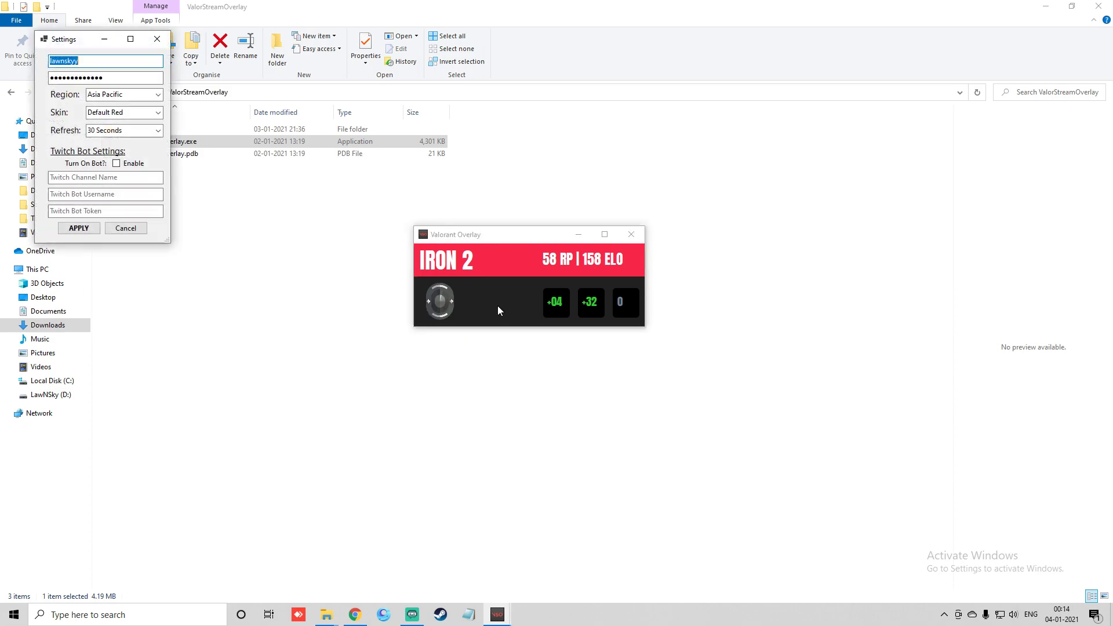
Move the Settings window to the middle of the screen beside the overlay.
{"action": "left_click", "coordinate": [94, 65]}
{"action": "left_click_drag", "start_coordinate": [73, 47], "coordinate": [247, 211]}
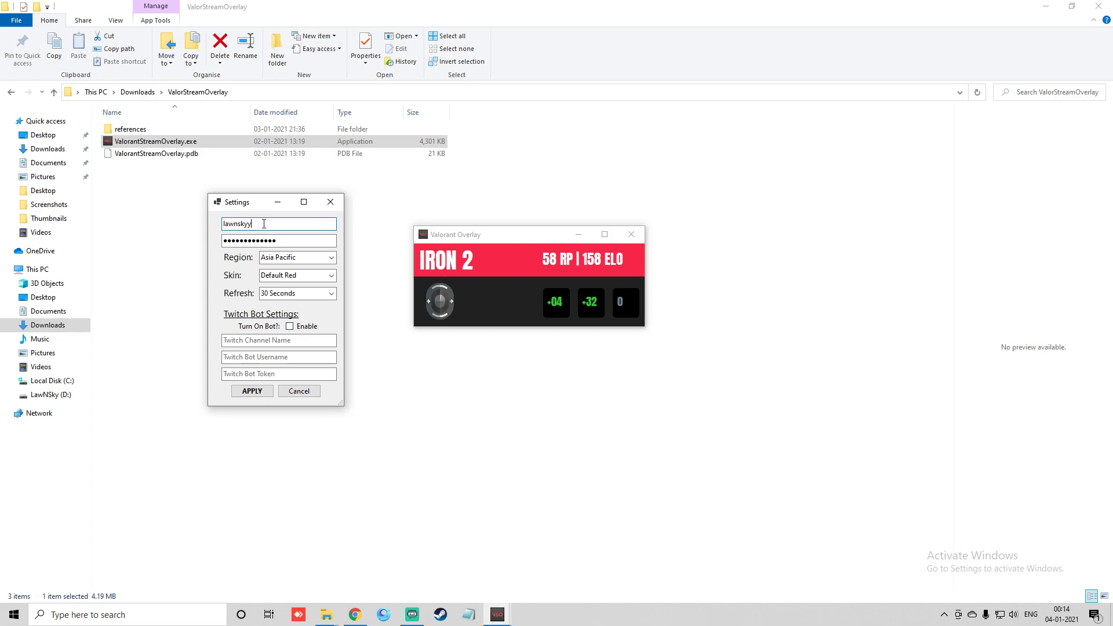
{"action": "left_click", "coordinate": [293, 238]}
Keep Region as Asia Pacific and Skin as Default Red.
{"action": "left_click", "coordinate": [313, 259]}
{"action": "left_click", "coordinate": [332, 258]}
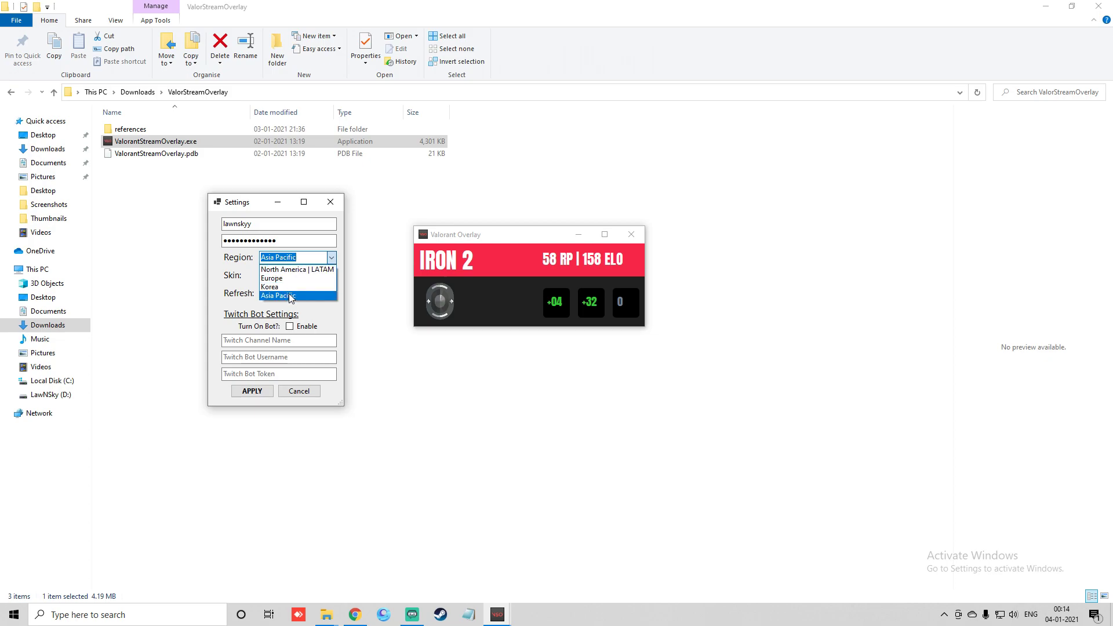
{"action": "left_click", "coordinate": [293, 297]}
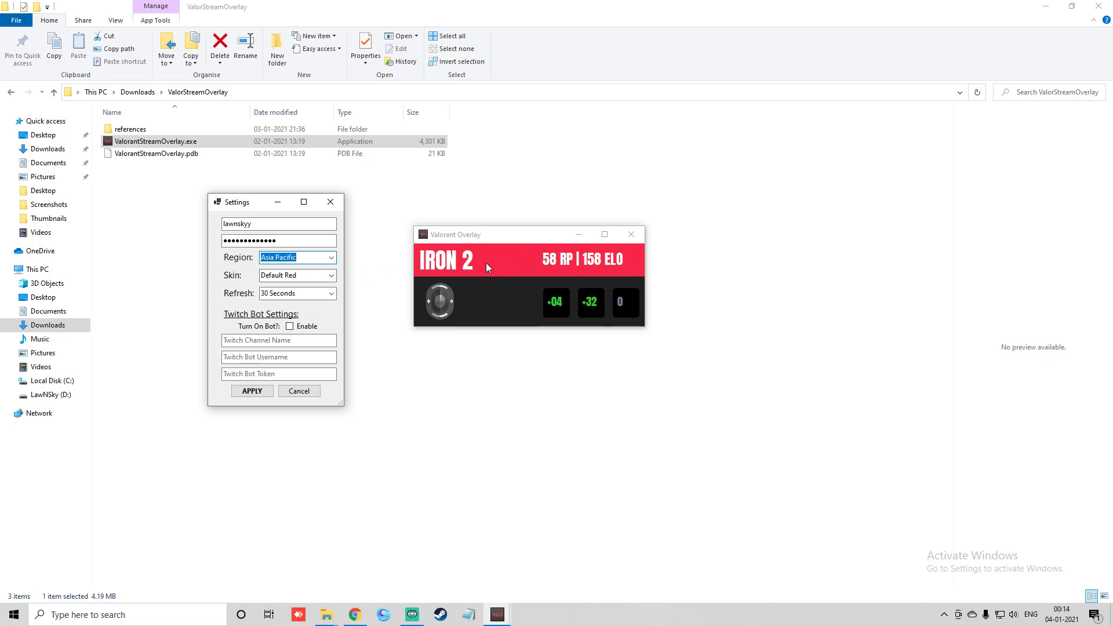
{"action": "left_click", "coordinate": [331, 276]}
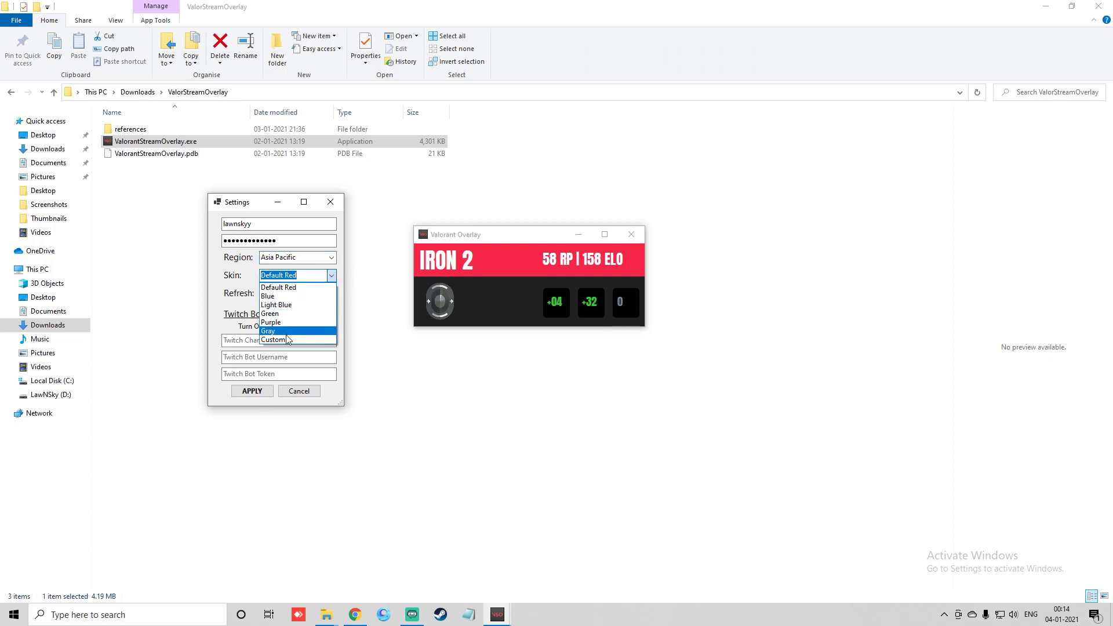
{"action": "left_click", "coordinate": [251, 279]}
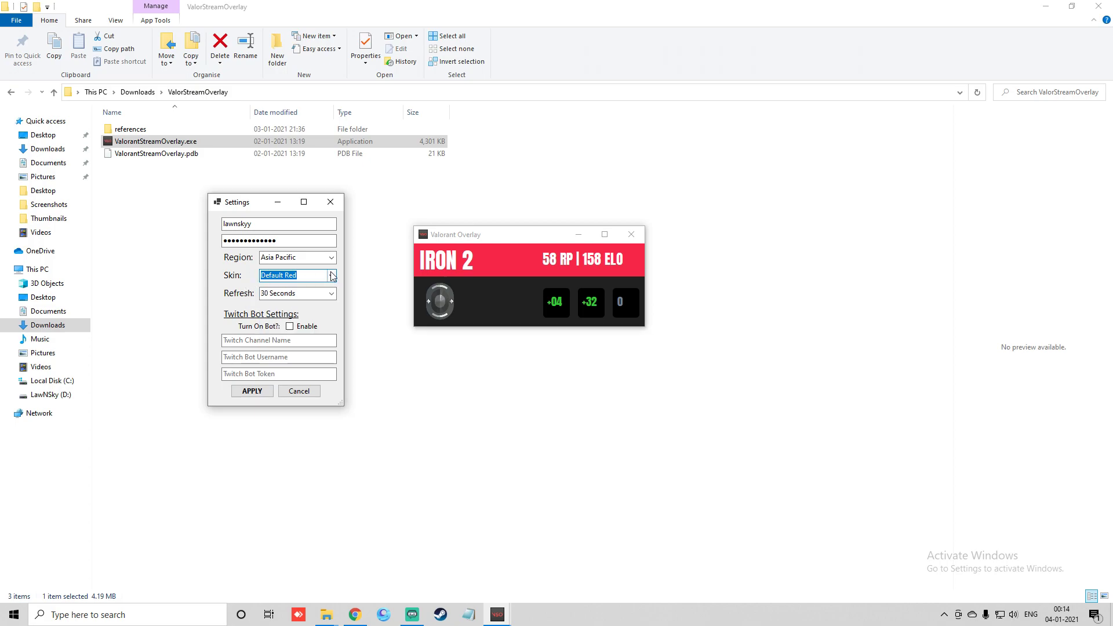
{"action": "left_click", "coordinate": [297, 276]}
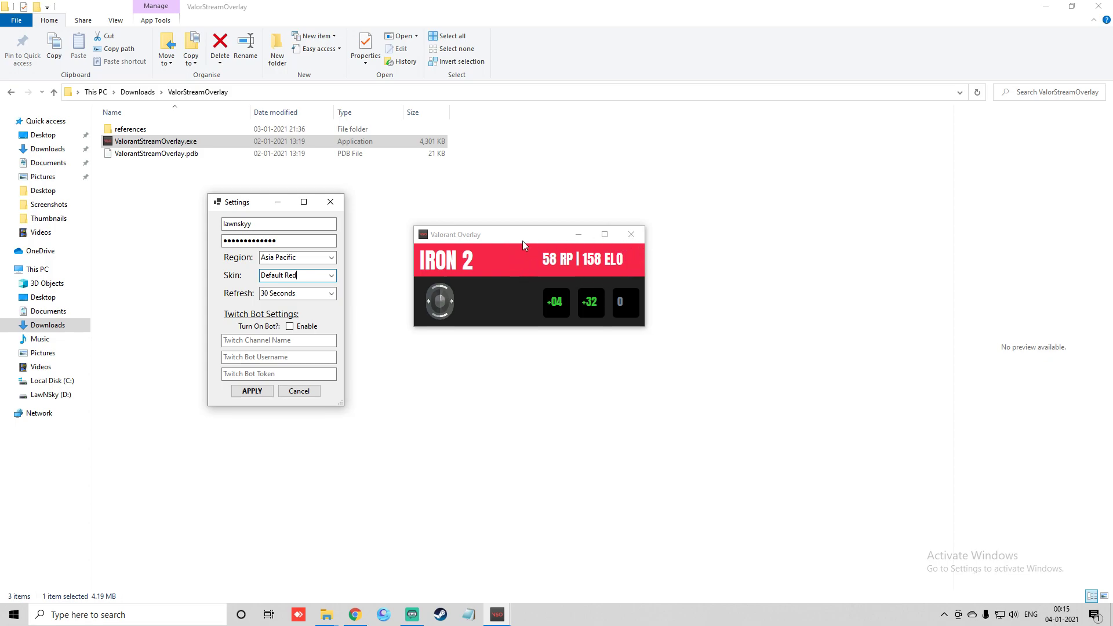
Set the refresh interval to 60 Seconds.
{"action": "left_click", "coordinate": [329, 293]}
{"action": "left_click", "coordinate": [237, 288]}
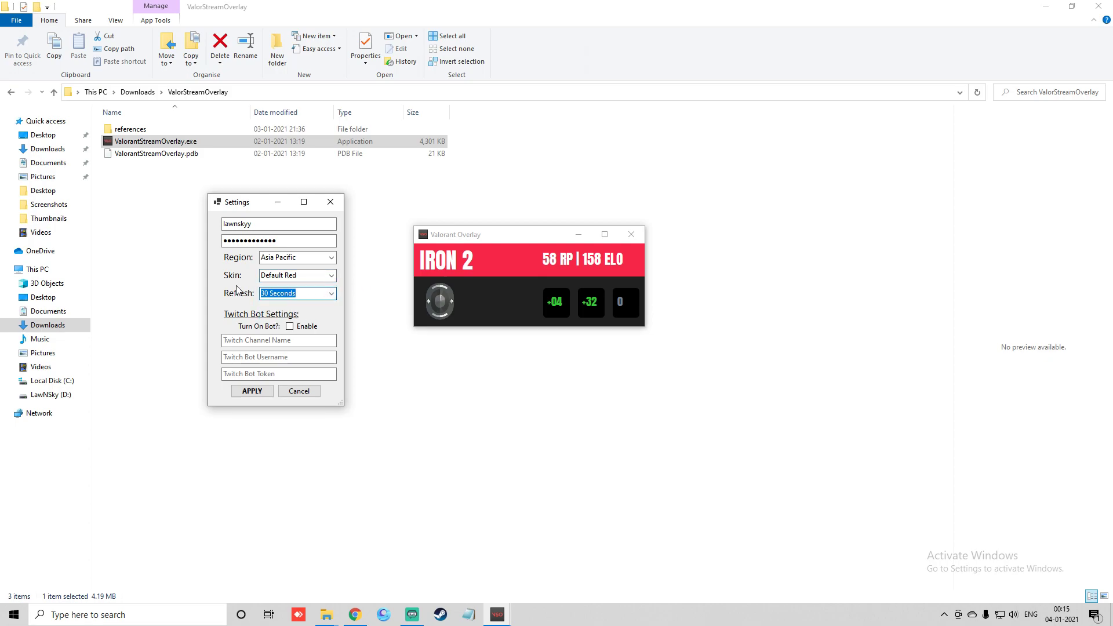
{"action": "left_click", "coordinate": [319, 295]}
{"action": "left_click", "coordinate": [293, 313]}
{"action": "left_click", "coordinate": [273, 294]}
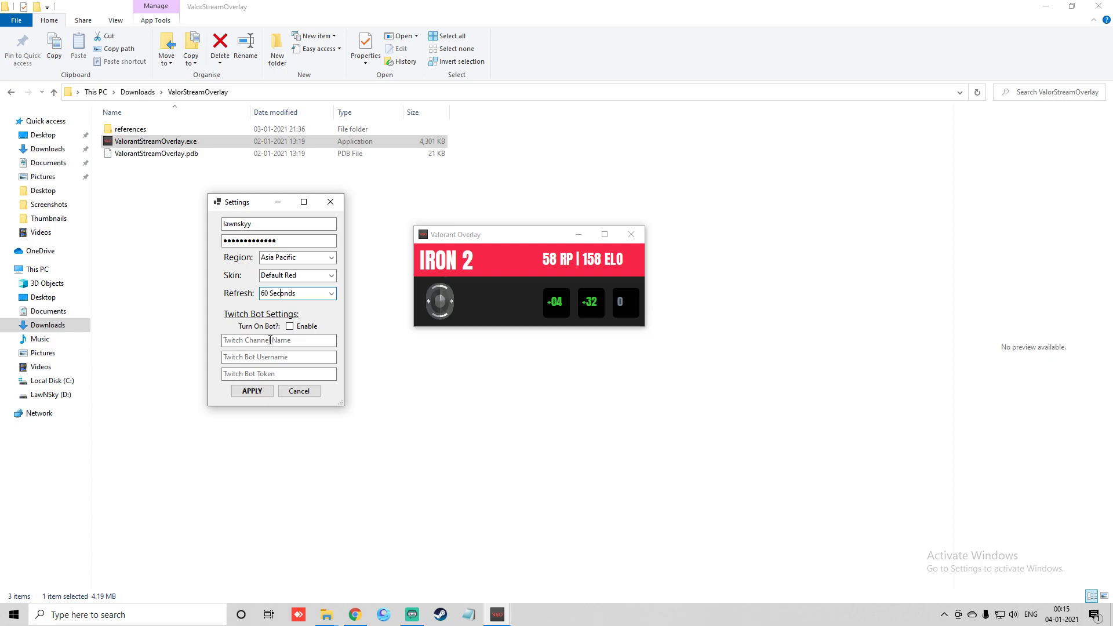
Apply the settings, acknowledge the reboot message, and close the overlay.
{"action": "left_click", "coordinate": [253, 392]}
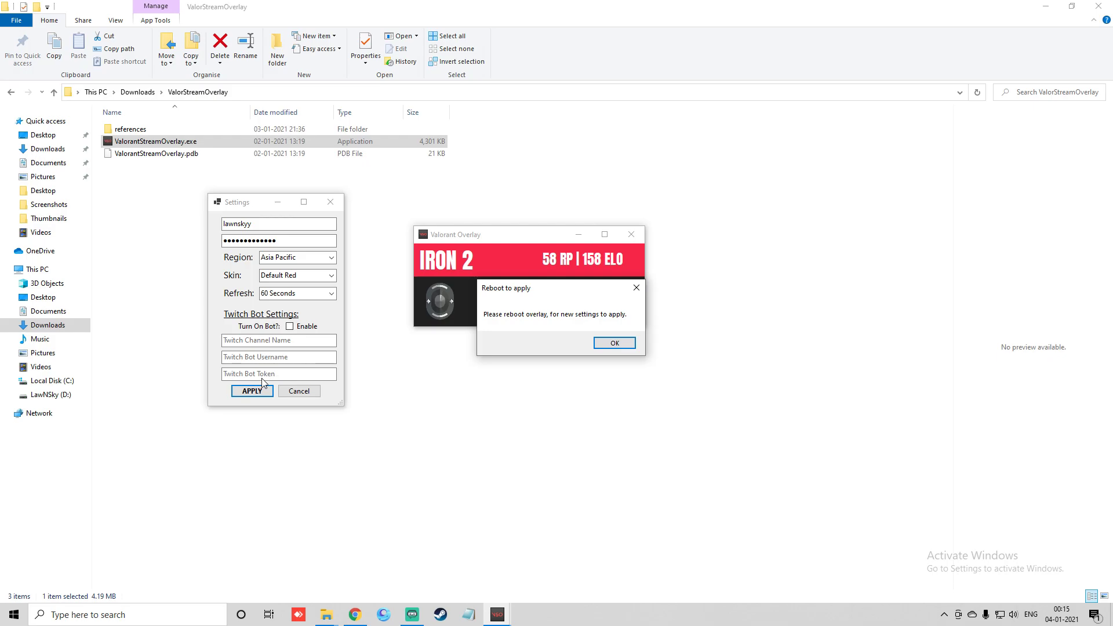
{"action": "left_click", "coordinate": [615, 343]}
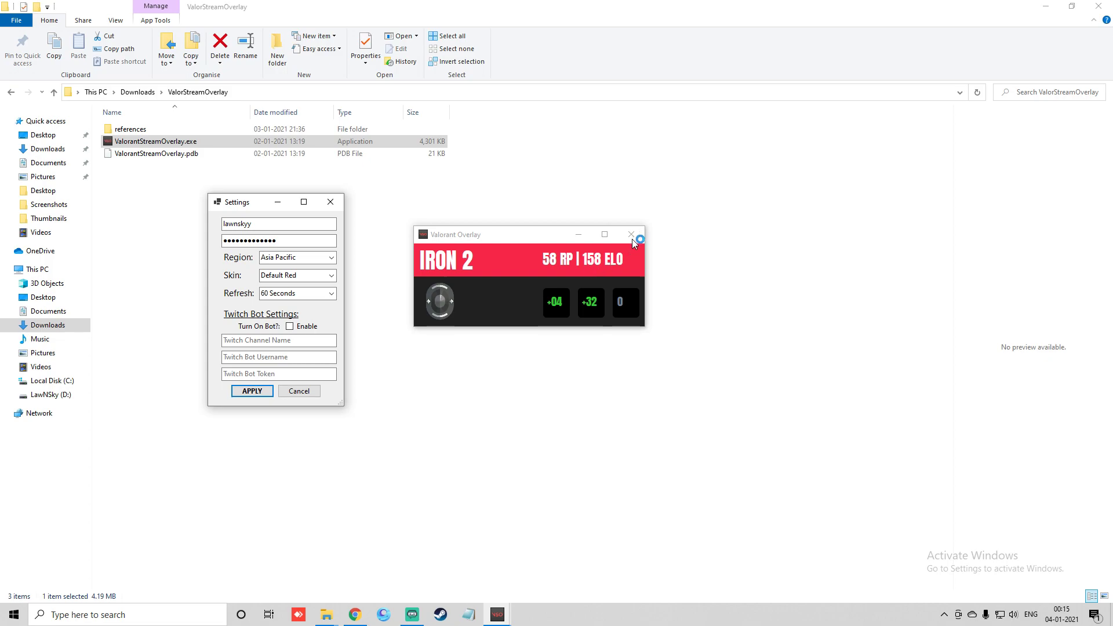
{"action": "left_click", "coordinate": [252, 391]}
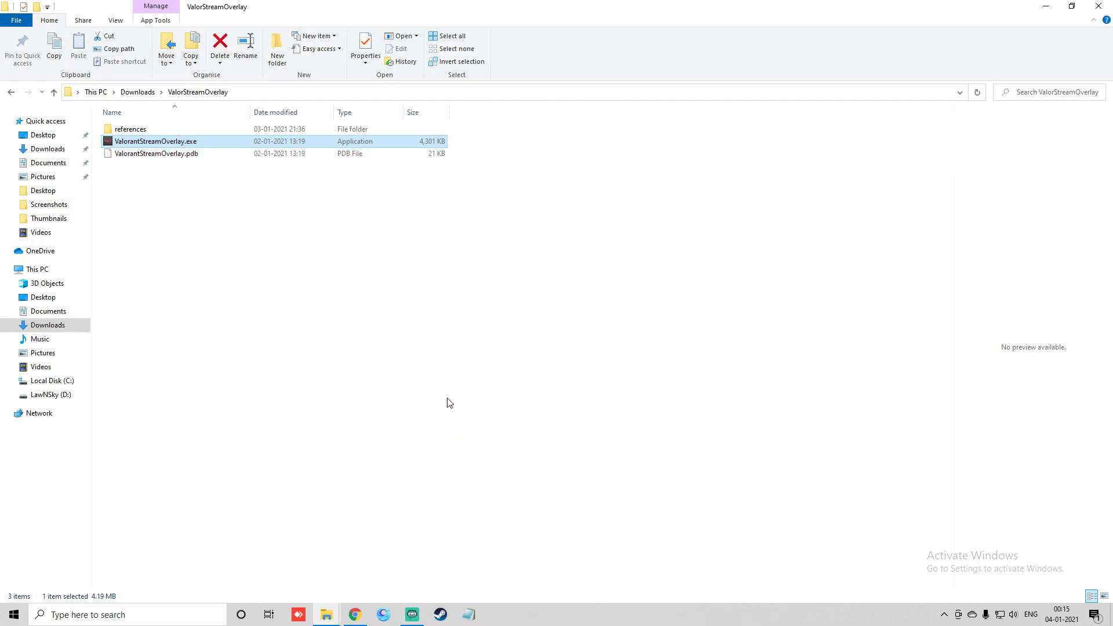
Drag the relaunched overlay showing IRON 2, 58 RP | 158 ELO to mid-screen.
{"action": "left_click_drag", "start_coordinate": [158, 57], "coordinate": [548, 252]}
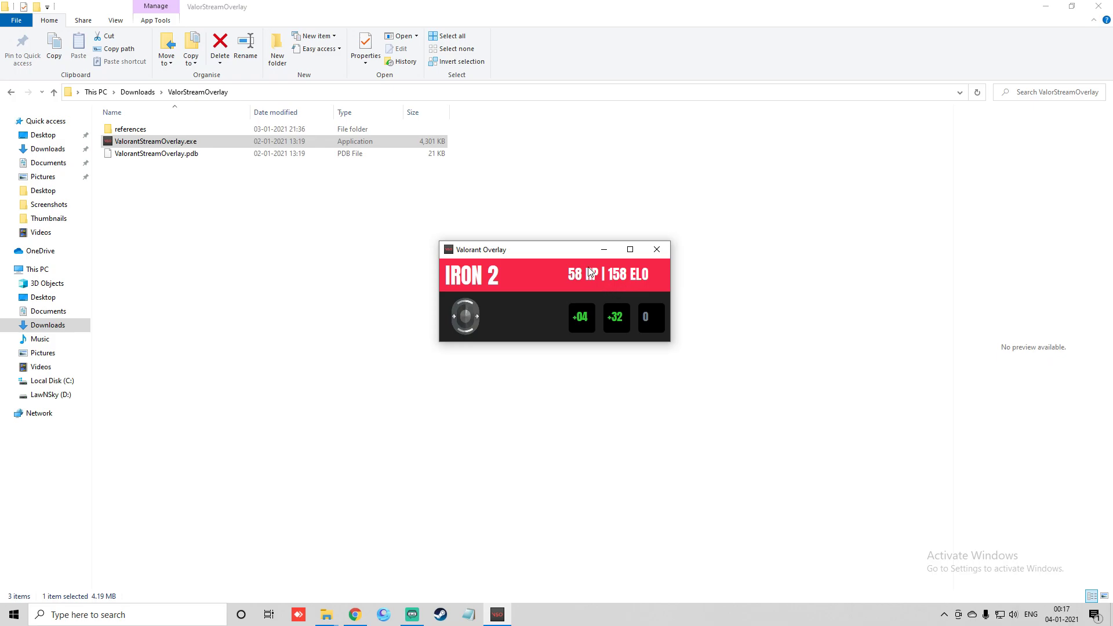
Nudge the overlay window slightly down and to the right near centre.
{"action": "mouse_move", "coordinate": [547, 255]}
{"action": "left_mouse_down"}
{"action": "mouse_move", "coordinate": [572, 253]}
{"action": "mouse_move", "coordinate": [561, 270]}
{"action": "left_mouse_up"}
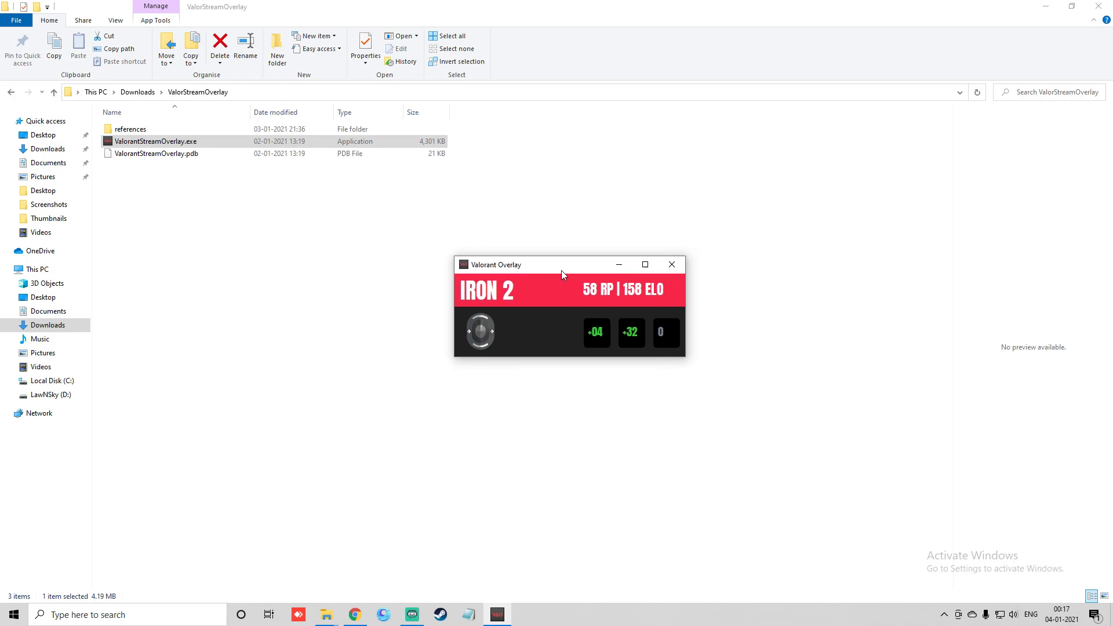